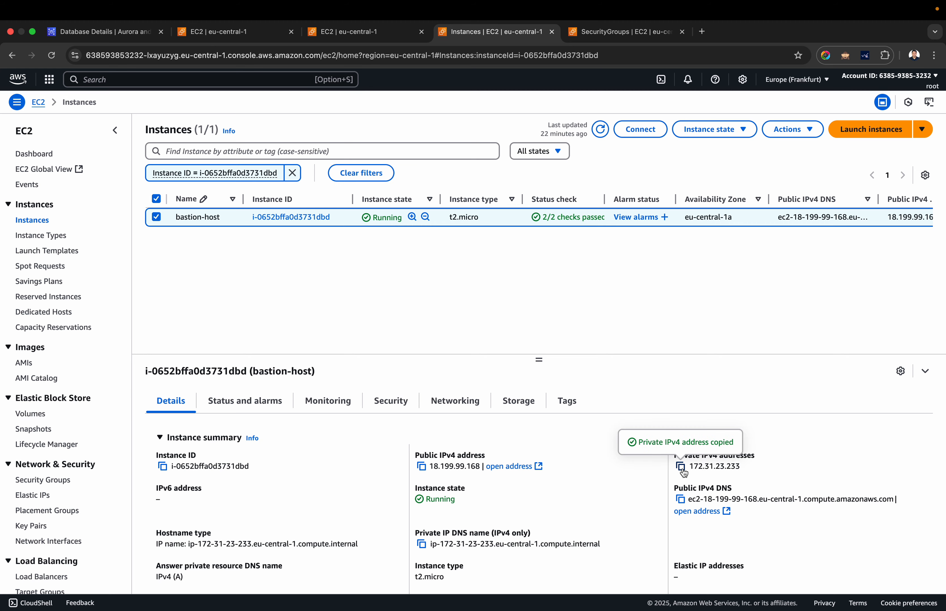
# Open the default security group's inbound rules for editing in the other security group tab.
pyautogui.moveTo(690, 467); pyautogui.dragTo(763, 469)
pyautogui.press('super+c')
pyautogui.hotkey('ctrl', 'shift', 'Tab')
pyautogui.hotkey('ctrl', 'shift', 'Tab')
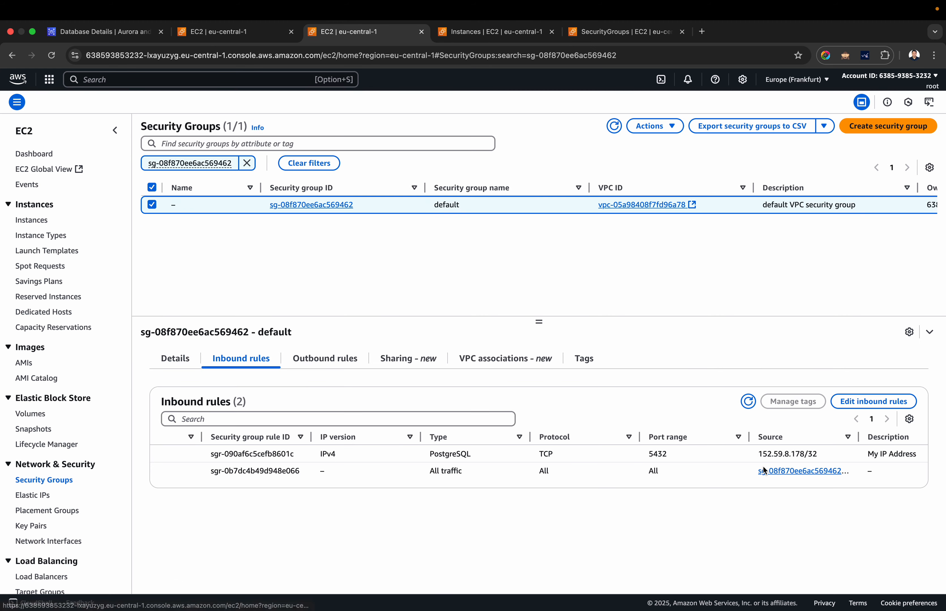
pyautogui.click(154, 206)
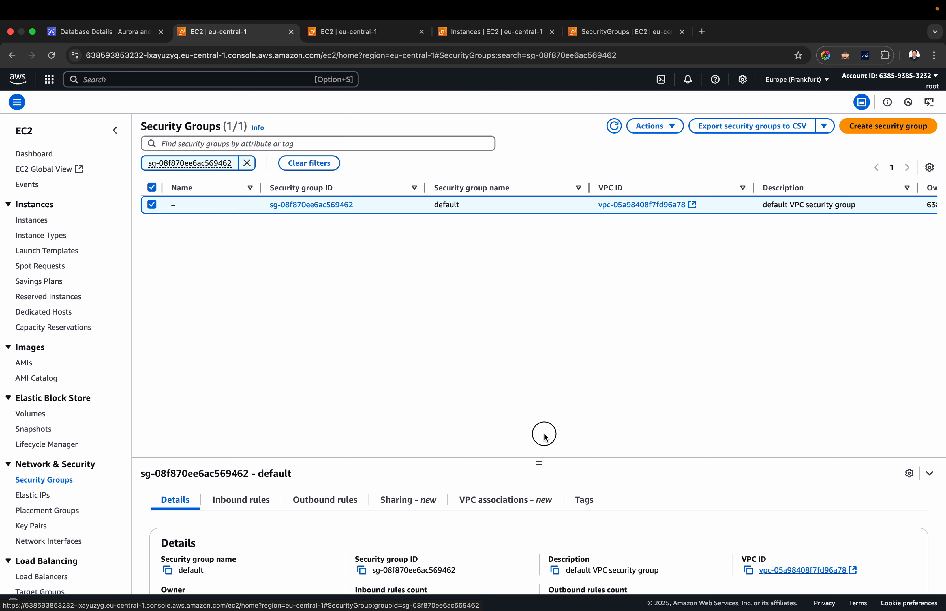
pyautogui.moveTo(540, 465); pyautogui.dragTo(559, 329)
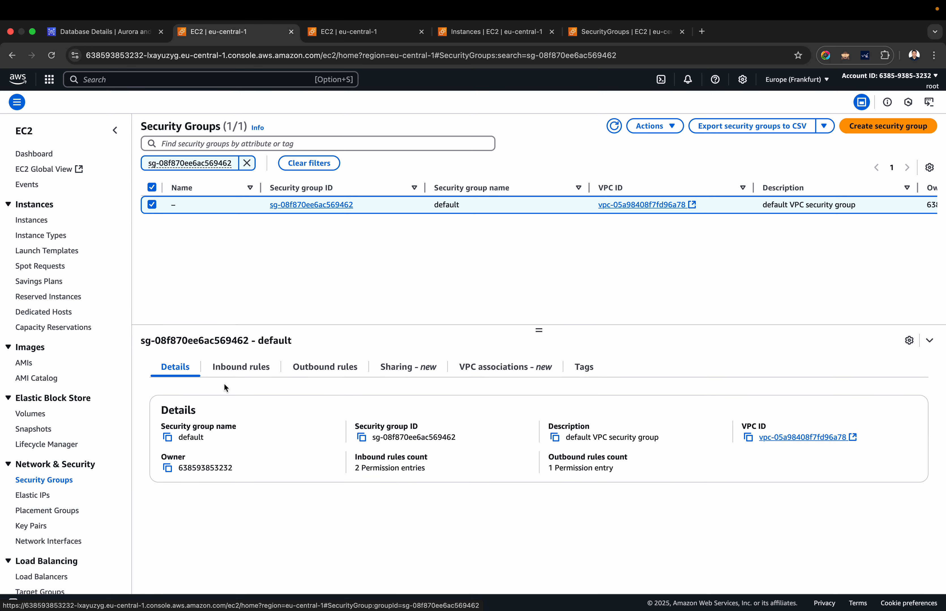
pyautogui.click(256, 366)
pyautogui.click(890, 412)
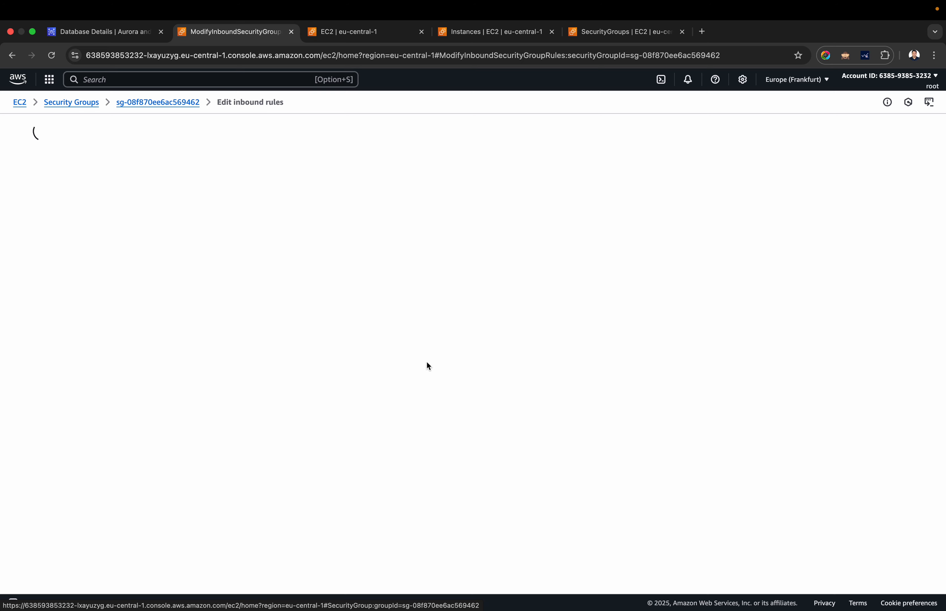
# Add a Custom TCP inbound rule for port 5432 with 172.31.23.233/32 as its source.
pyautogui.click(64, 284)
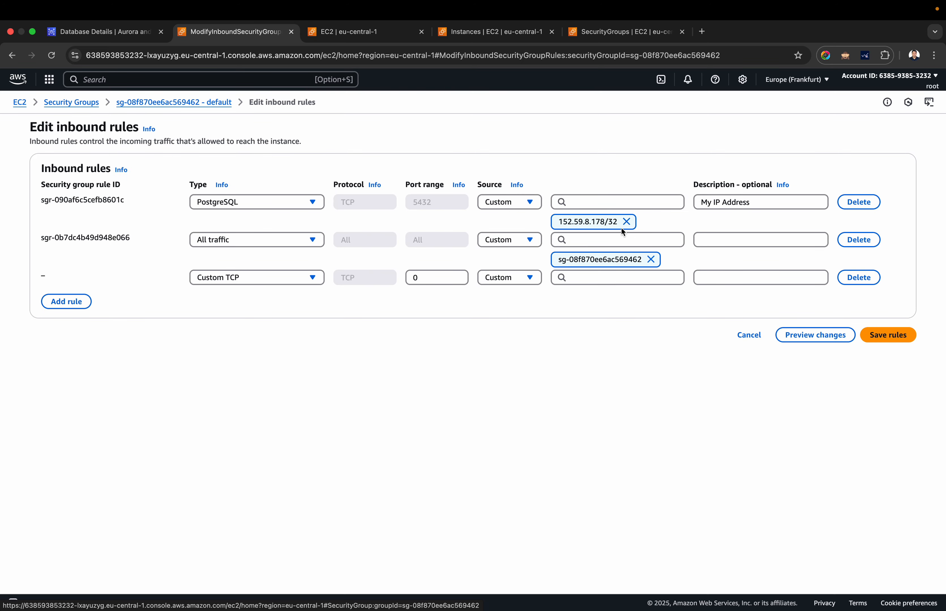
pyautogui.doubleClick(444, 281)
pyautogui.write('5432')
pyautogui.click(615, 279)
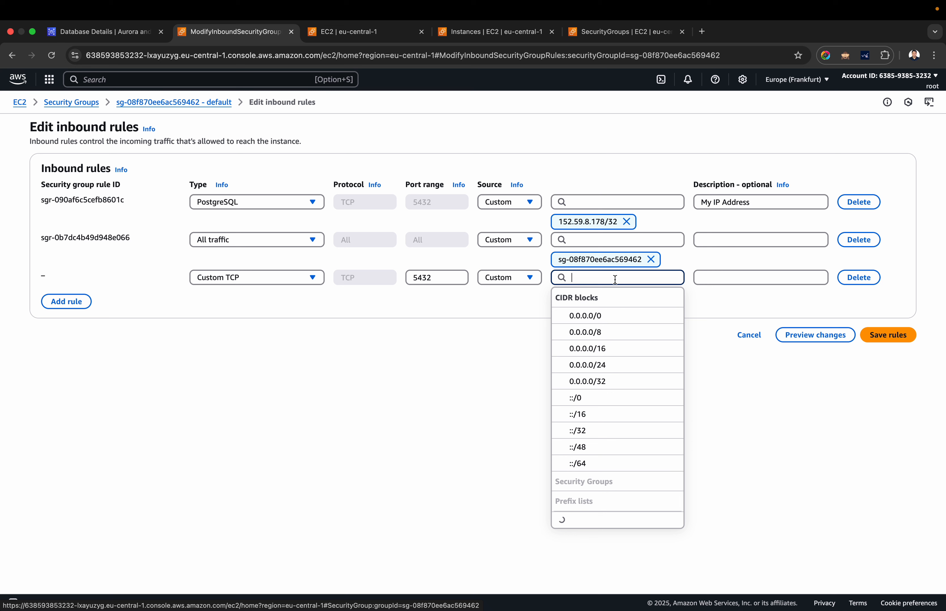
pyautogui.press('super+v')
pyautogui.press('Down')
pyautogui.press('Down')
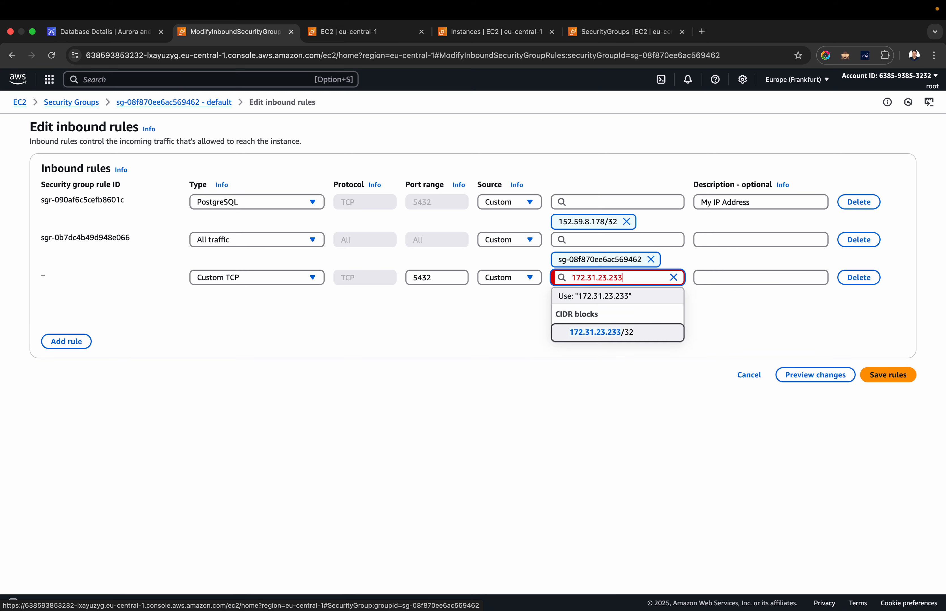
pyautogui.press('Return')
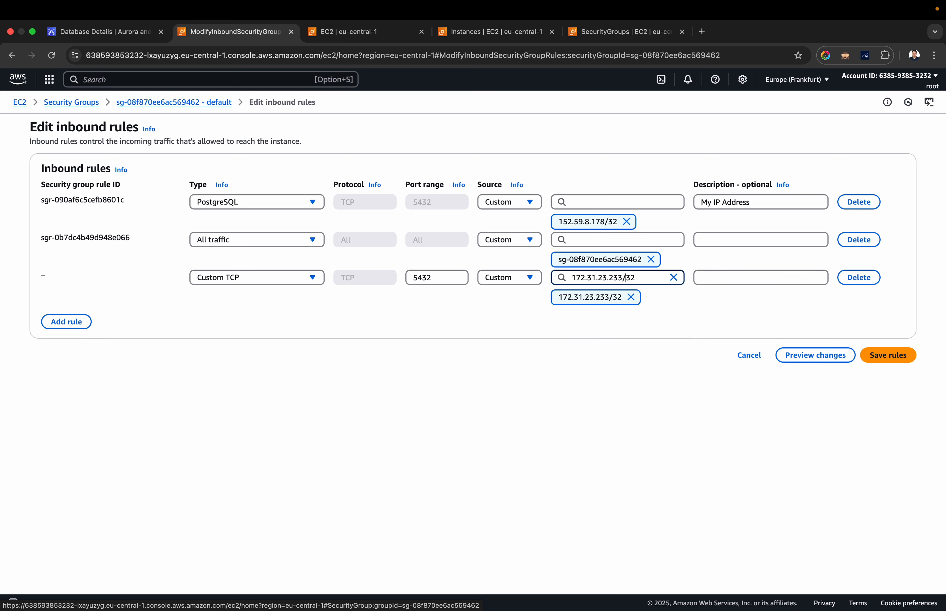
# Change the new rule's source to the CIDR block 172.31.0.0/16.
pyautogui.press('Left')
pyautogui.press('super+shift+Left')
pyautogui.hotkey('shift', 'Right')
pyautogui.hotkey('shift', 'Right')
pyautogui.hotkey('shift', 'Right')
pyautogui.hotkey('shift', 'Right')
pyautogui.hotkey('shift', 'Right')
pyautogui.hotkey('shift', 'Right')
pyautogui.write('.0.0')
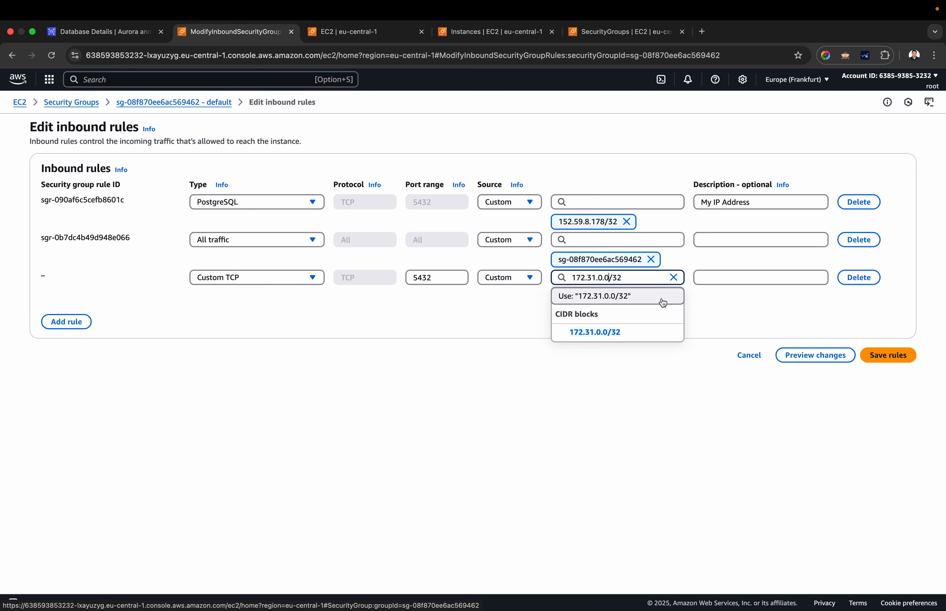
pyautogui.press('BackSpace')
pyautogui.press('BackSpace')
pyautogui.click(622, 332)
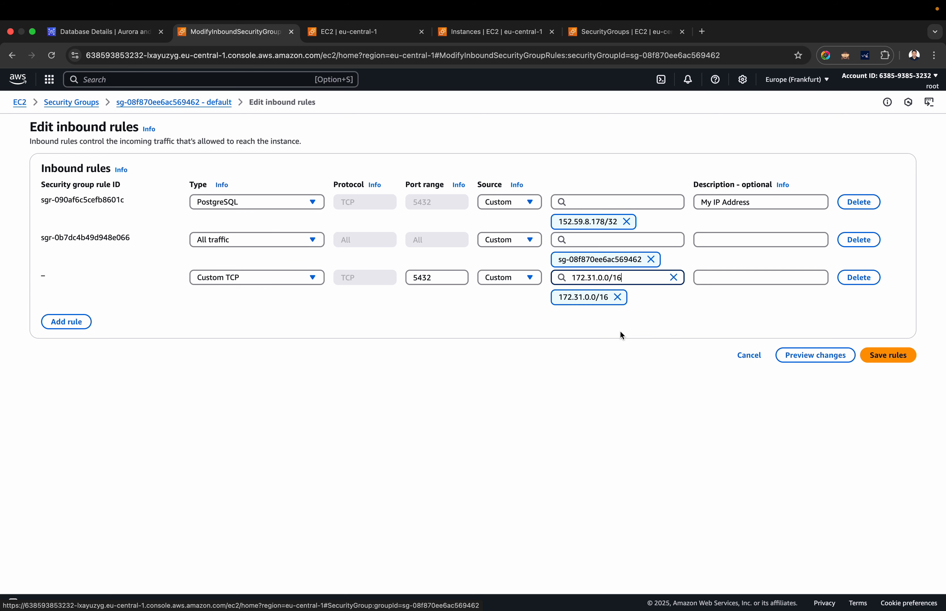
# Describe the new rule as "VPC CIDR", then preview and confirm the inbound rule changes.
pyautogui.click(716, 271)
pyautogui.write('VPC ')
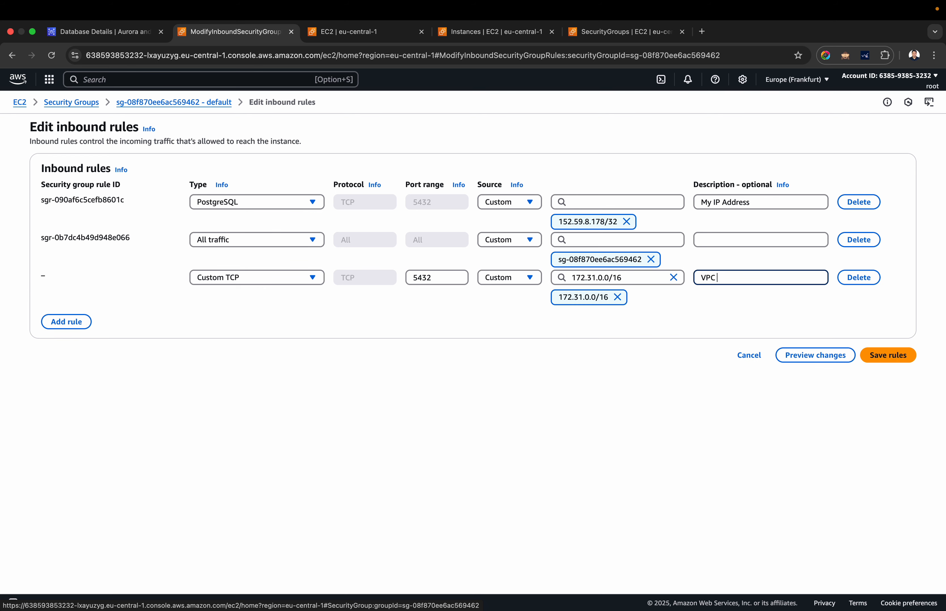
pyautogui.write('CIDR')
pyautogui.click(830, 356)
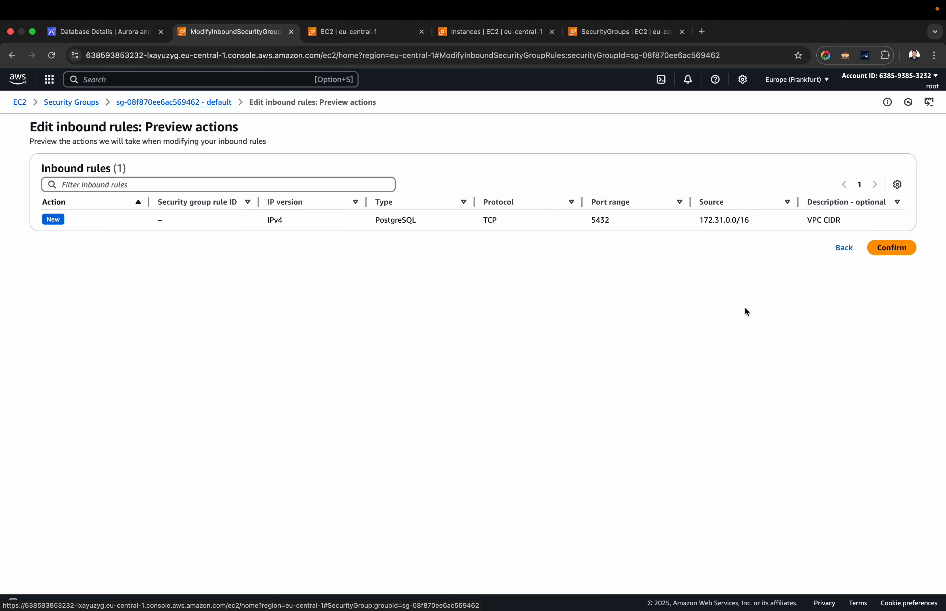
pyautogui.click(890, 247)
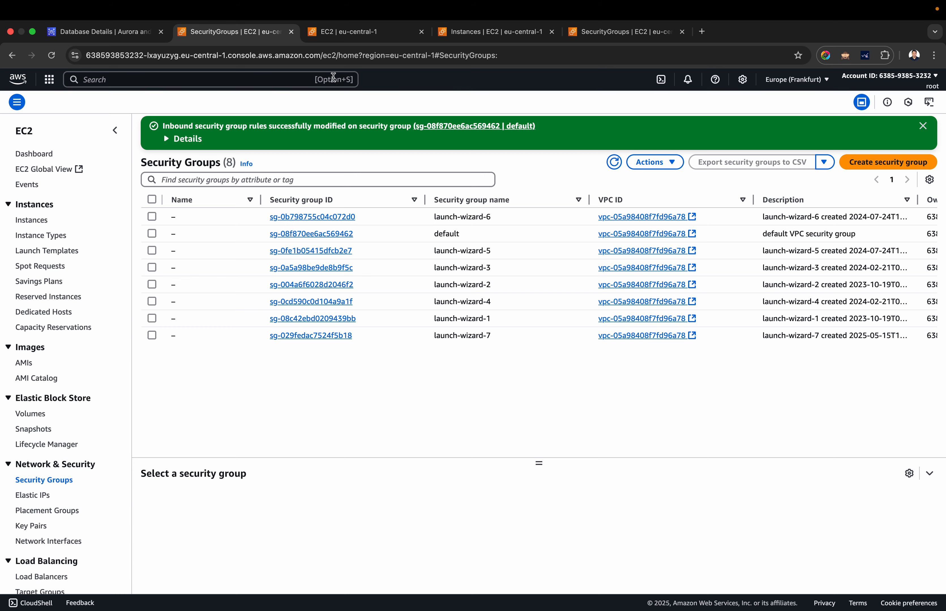
pyautogui.hotkey('ctrl', 'Left')
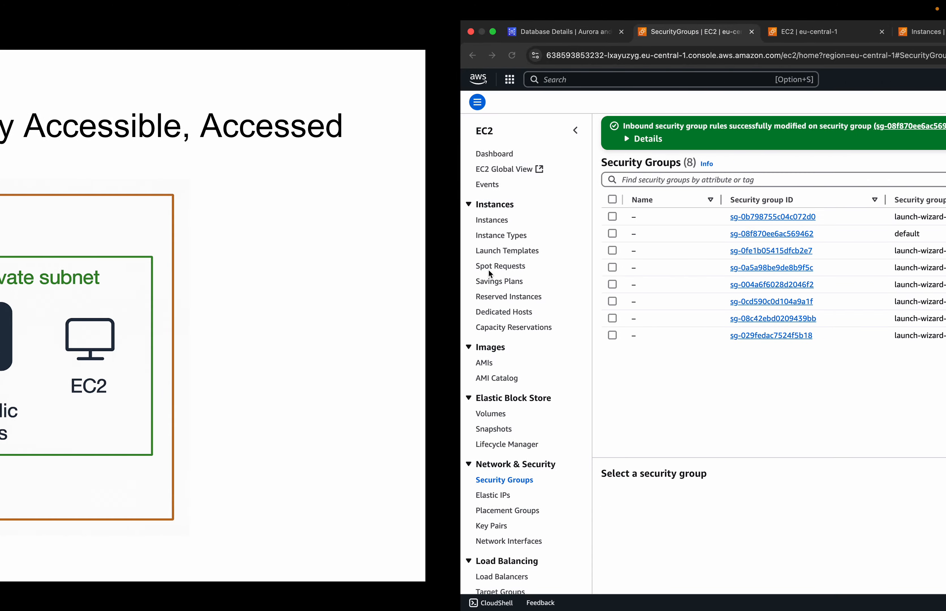
pyautogui.hotkey('ctrl', 'Right')
pyautogui.hotkey('ctrl', 'Left')
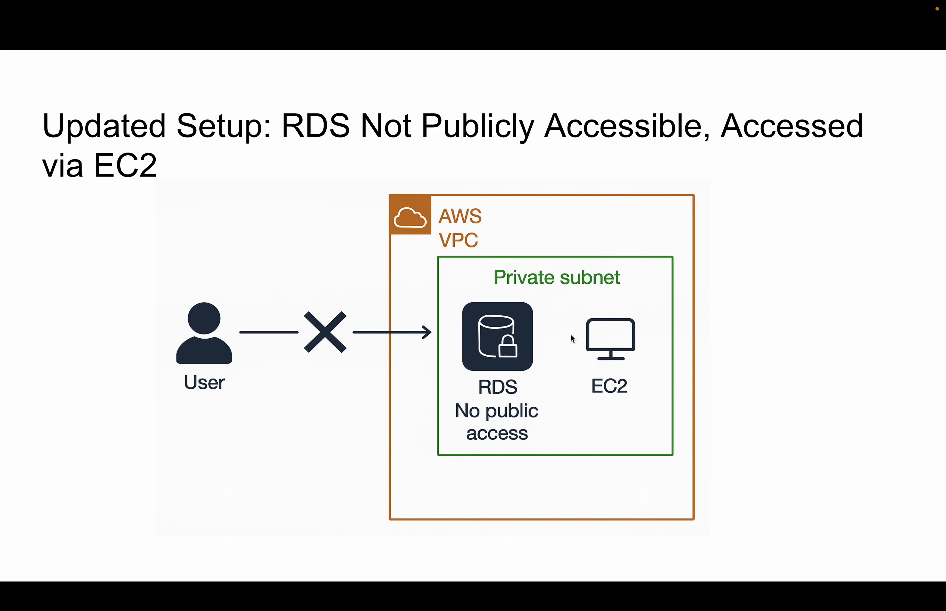
pyautogui.hotkey('ctrl', 'Right')
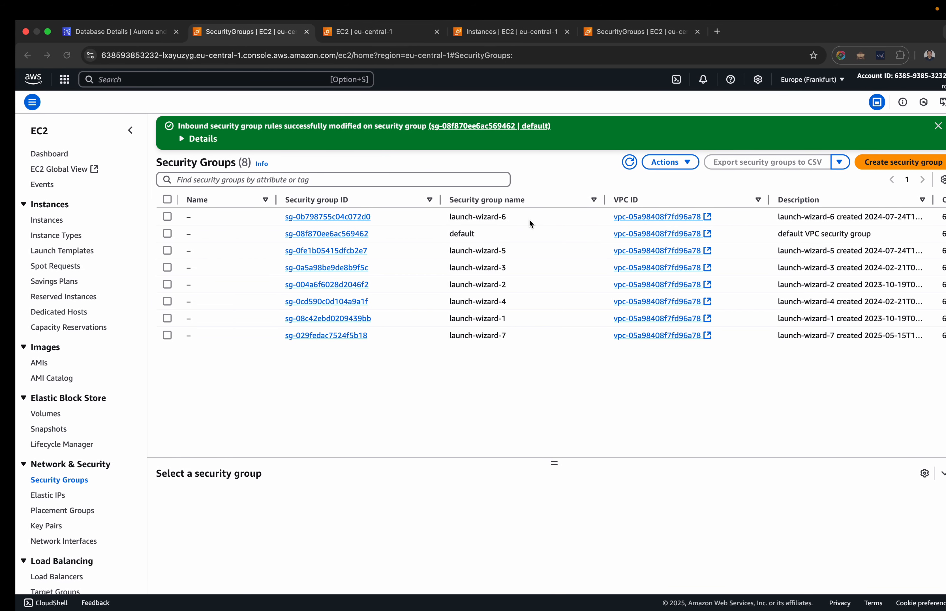
# Connect to the bastion-host instance through Session Manager.
pyautogui.moveTo(502, 38); pyautogui.dragTo(238, 38)
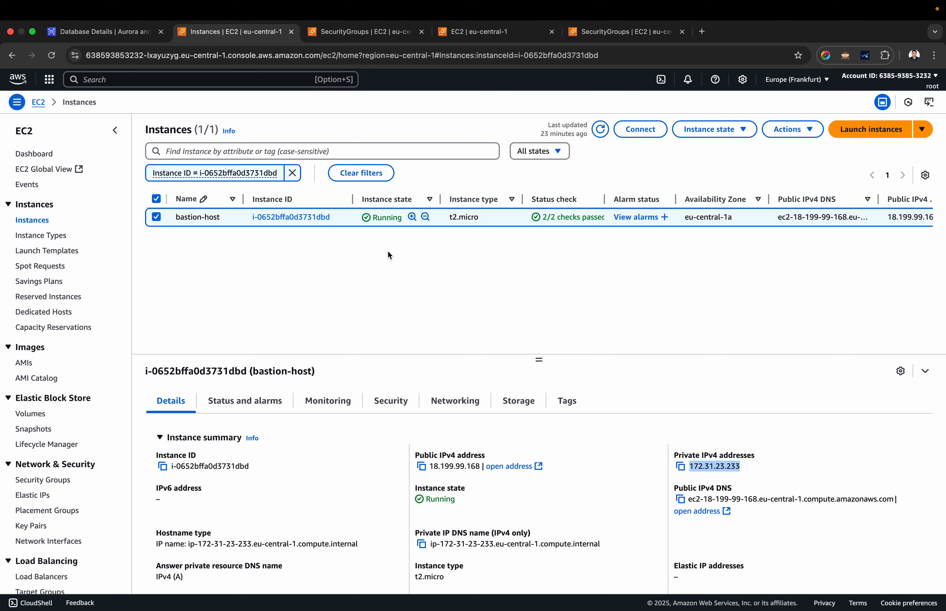
pyautogui.click(647, 130)
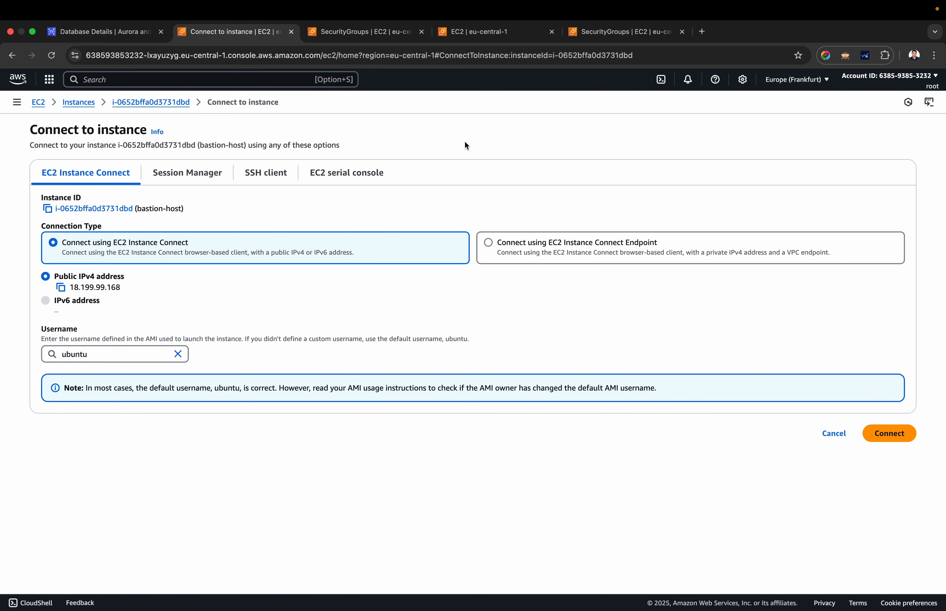
pyautogui.click(172, 171)
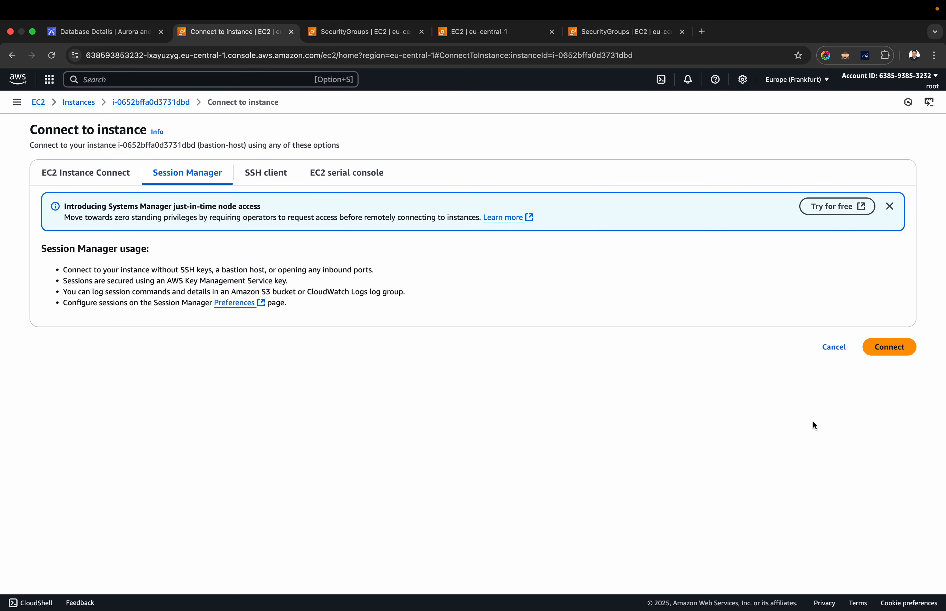
pyautogui.click(878, 348)
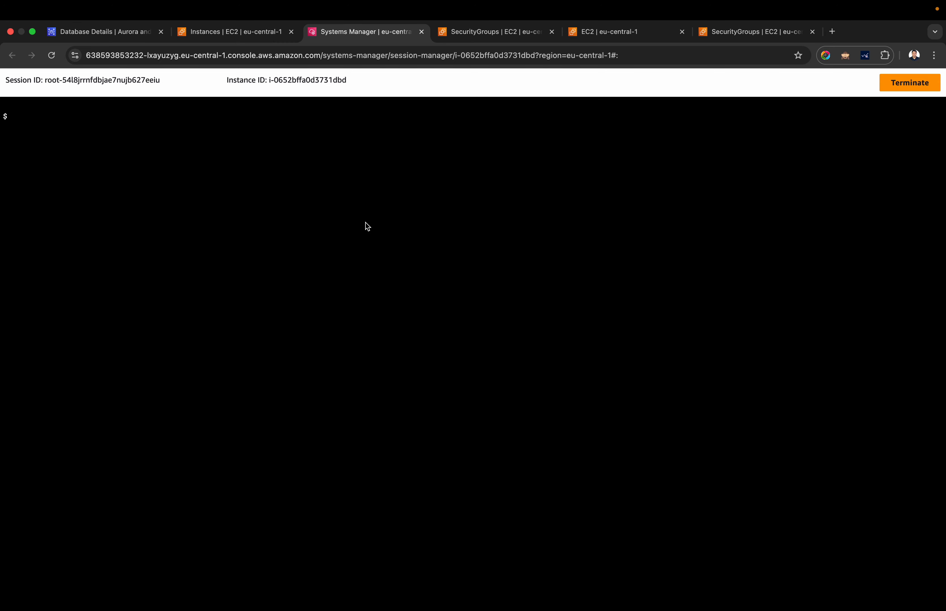
# Switch the session shell to the ubuntu user with sudo su ubuntu and clear the terminal.
pyautogui.click(367, 226)
pyautogui.write('cd')
pyautogui.press('Return')
pyautogui.write('sudo su ubuntu')
pyautogui.press('Return')
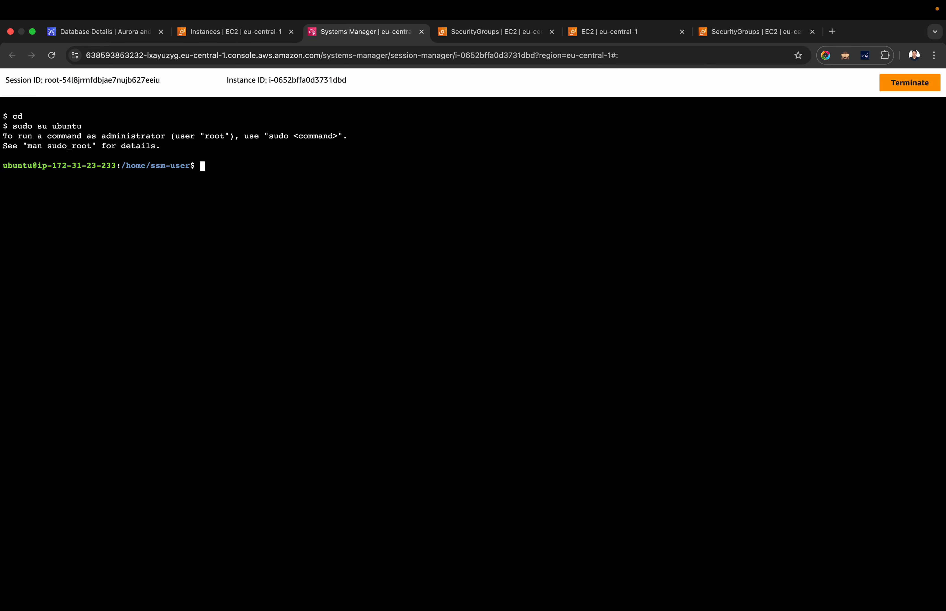
pyautogui.write('clear')
pyautogui.press('Return')
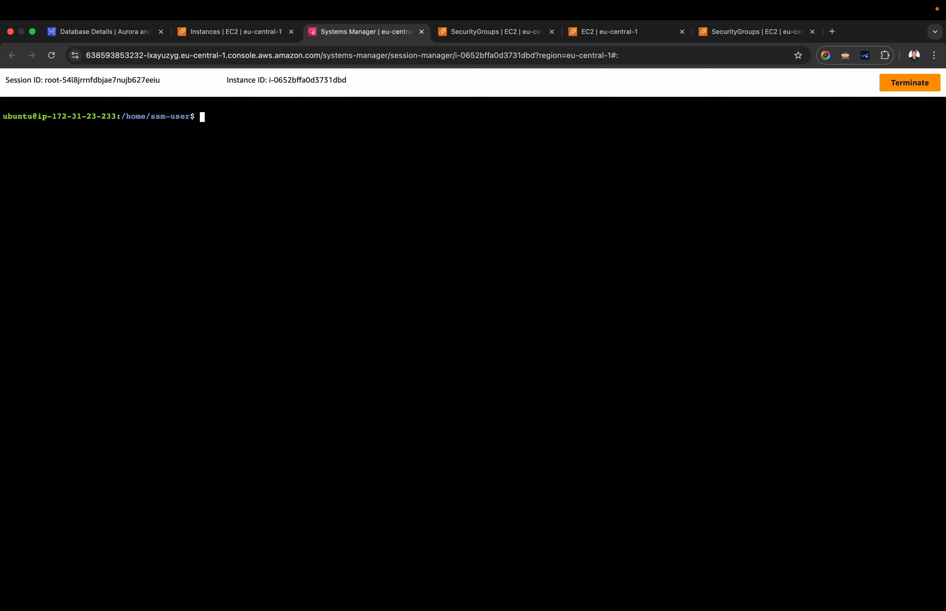
# Enlarge the terminal page to 175% and change to the ubuntu user's home directory, ending with a cleared screen.
pyautogui.press('super+equal')
pyautogui.press('super+equal')
pyautogui.press('super+equal')
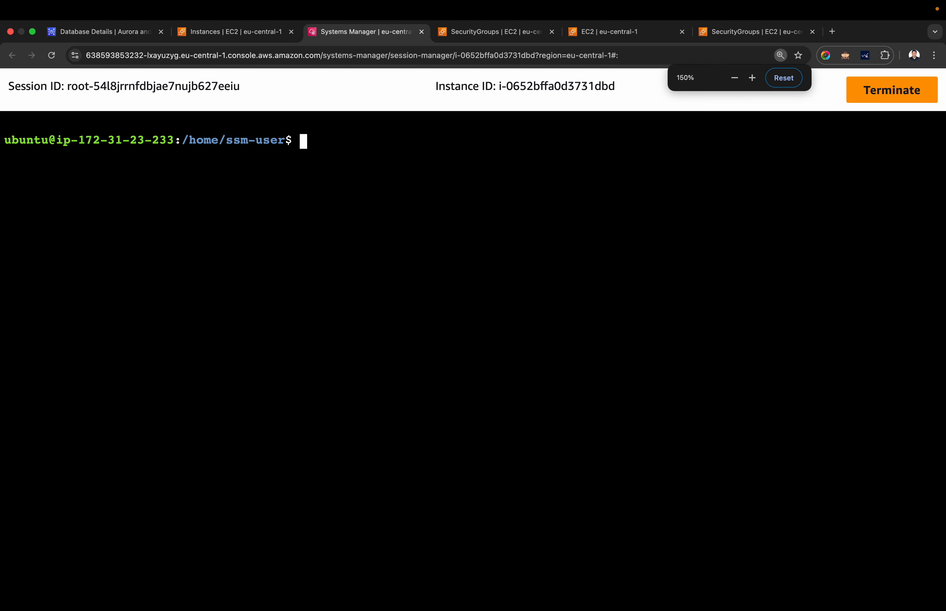
pyautogui.press('super+equal')
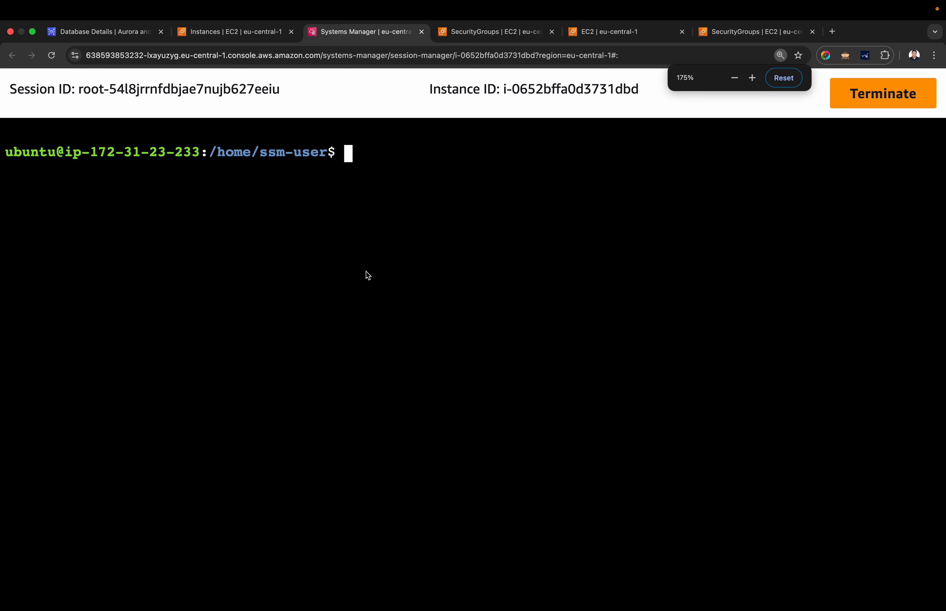
pyautogui.write('cd')
pyautogui.press('Return')
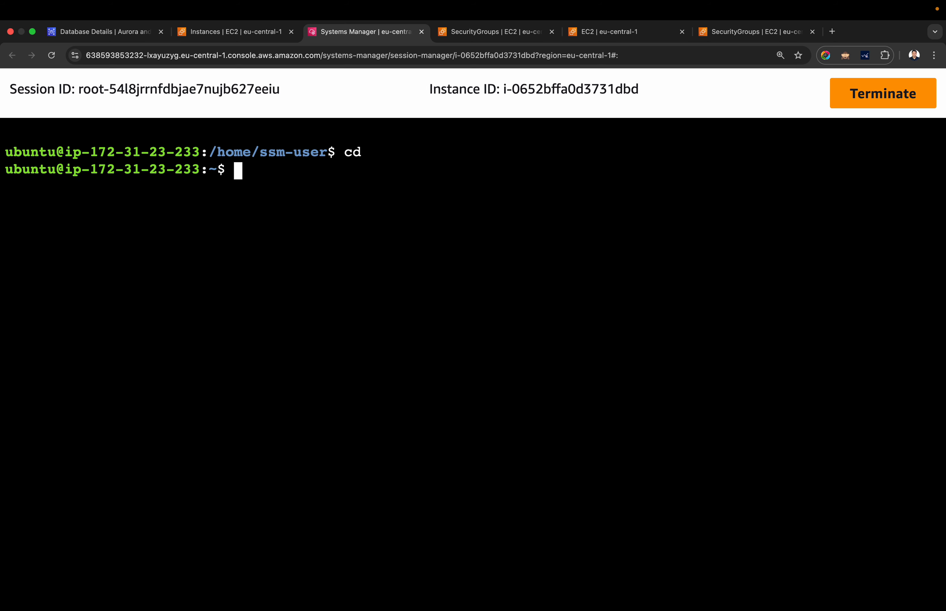
pyautogui.write('clear')
pyautogui.press('Return')
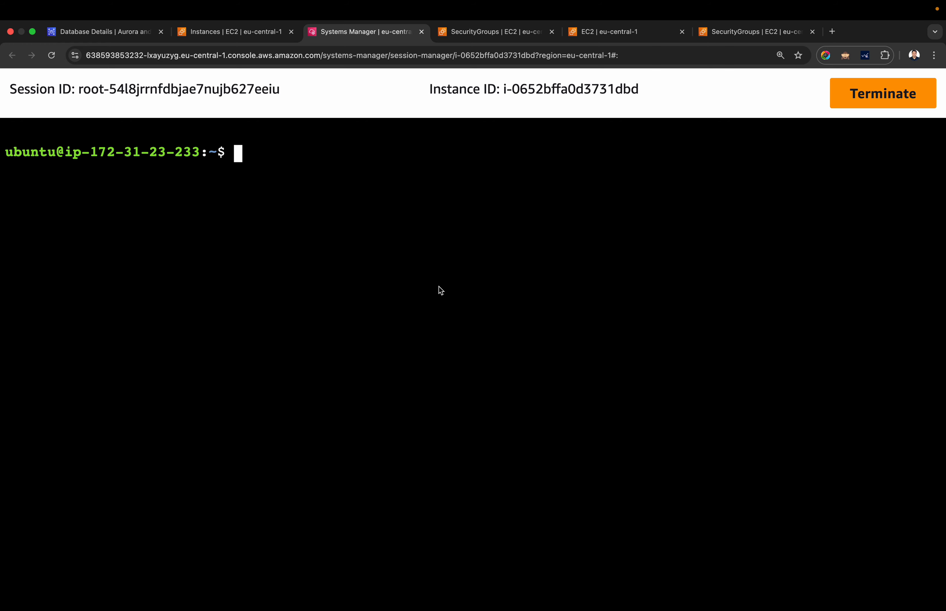
# Check for psql and run the suggested command sudo apt install postgresql-client-common.
pyautogui.write('psql')
pyautogui.press('Return')
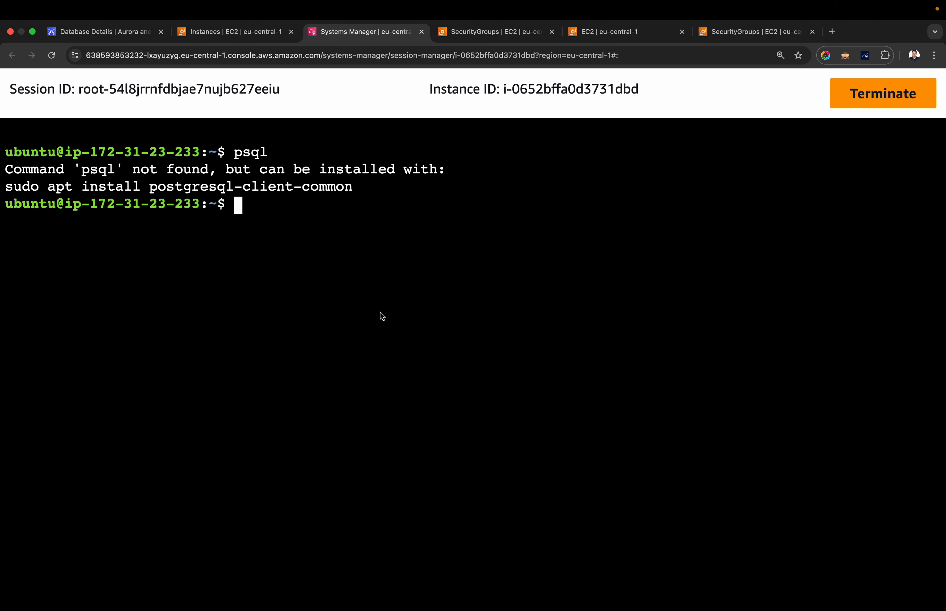
pyautogui.moveTo(14, 188); pyautogui.dragTo(352, 188)
pyautogui.click(229, 198)
pyautogui.moveTo(7, 188); pyautogui.dragTo(349, 188)
pyautogui.press('super+c')
pyautogui.press('super+v')
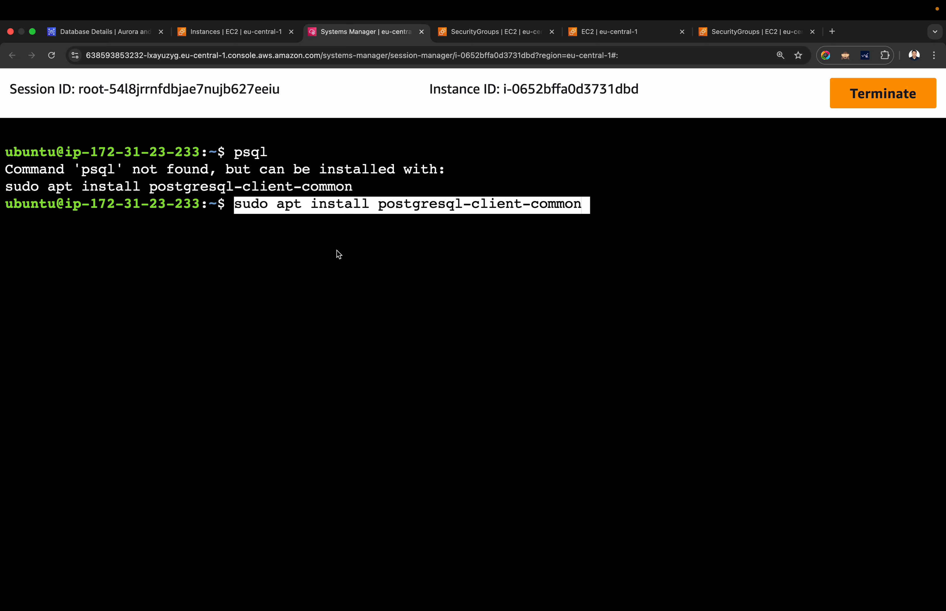
pyautogui.press('Return')
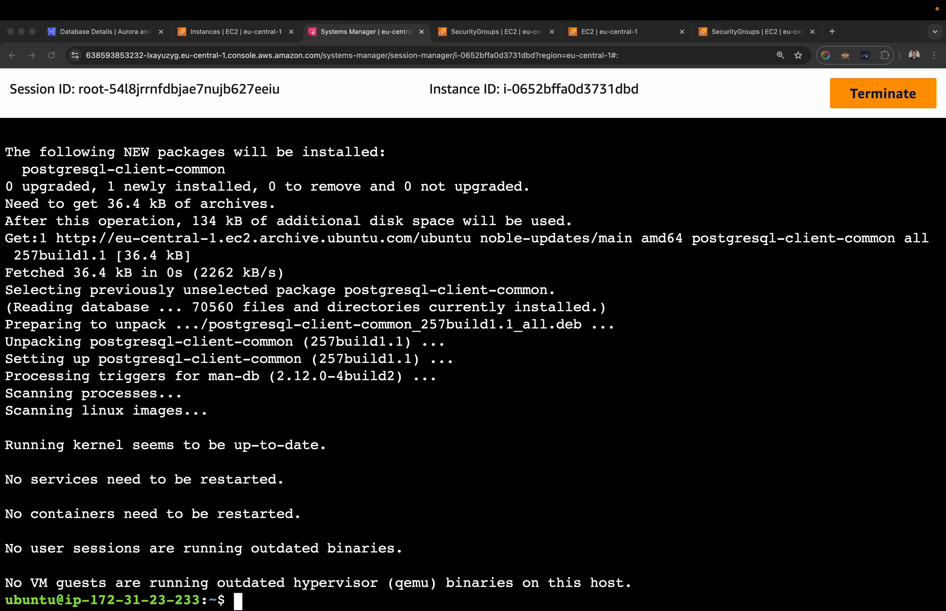
# Run psql again and install the PostgreSQL client with sudo apt-get install -y postgresql-client.
pyautogui.click(473, 382)
pyautogui.write('psql')
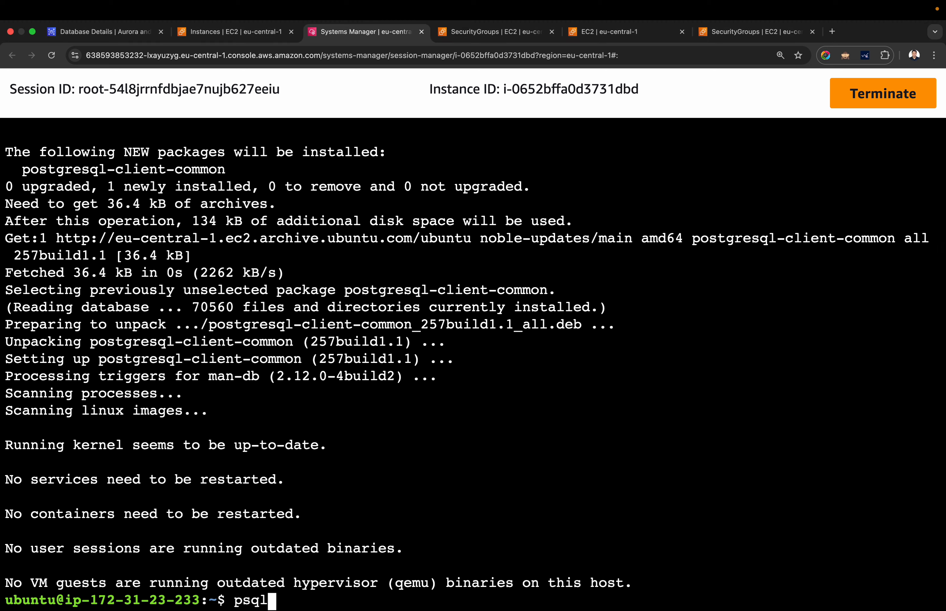
pyautogui.press('Return')
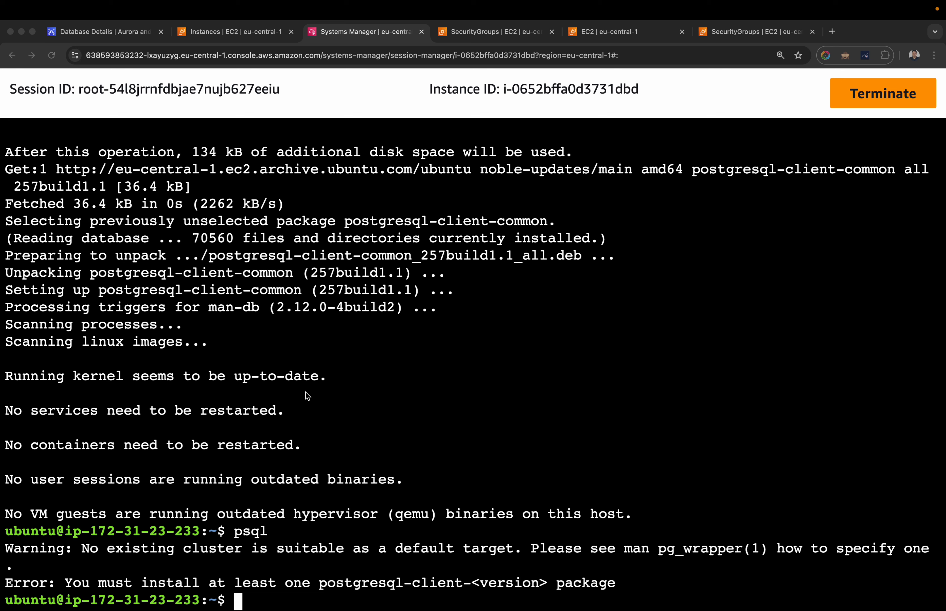
pyautogui.click(326, 496)
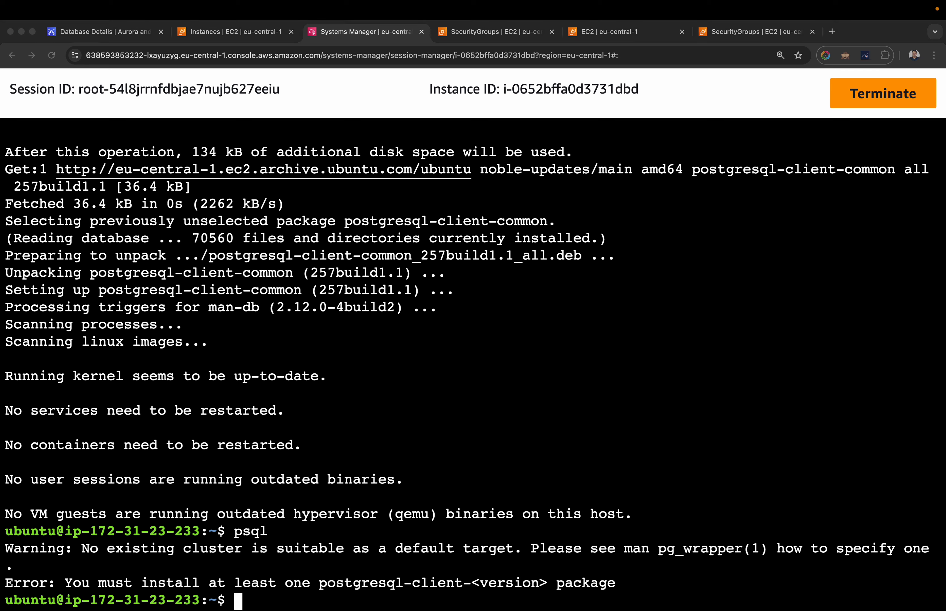
pyautogui.click(518, 302)
pyautogui.press('super+v')
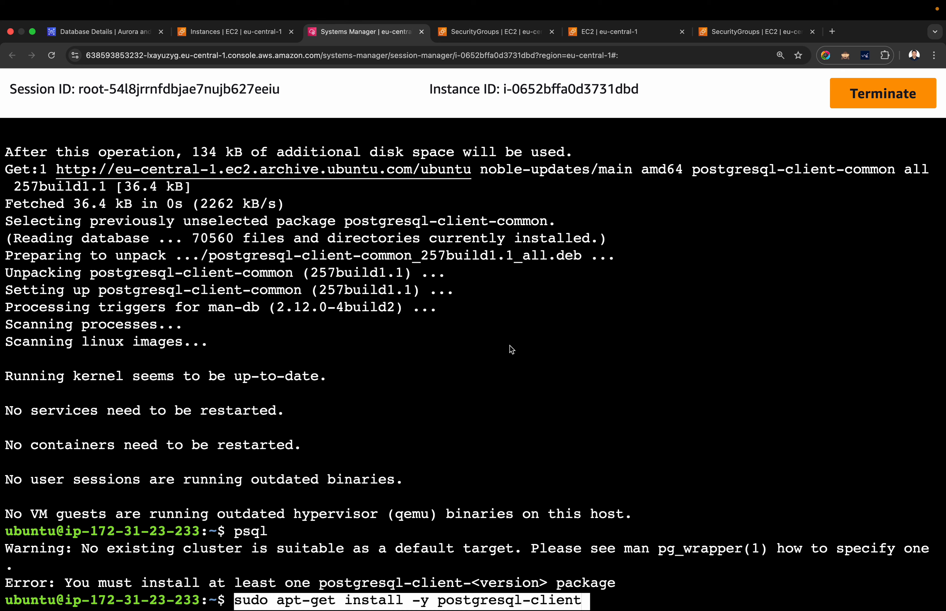
pyautogui.press('Return')
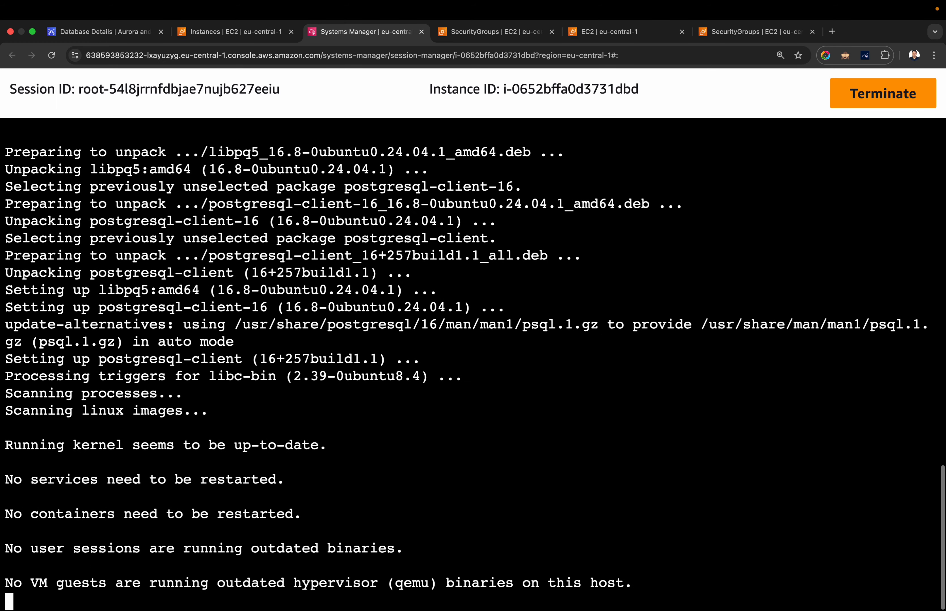
# Run psql to check the installed client, switch to iTerm2 to copy the RDS psql connection command, and return to the browser session.
pyautogui.write('psql')
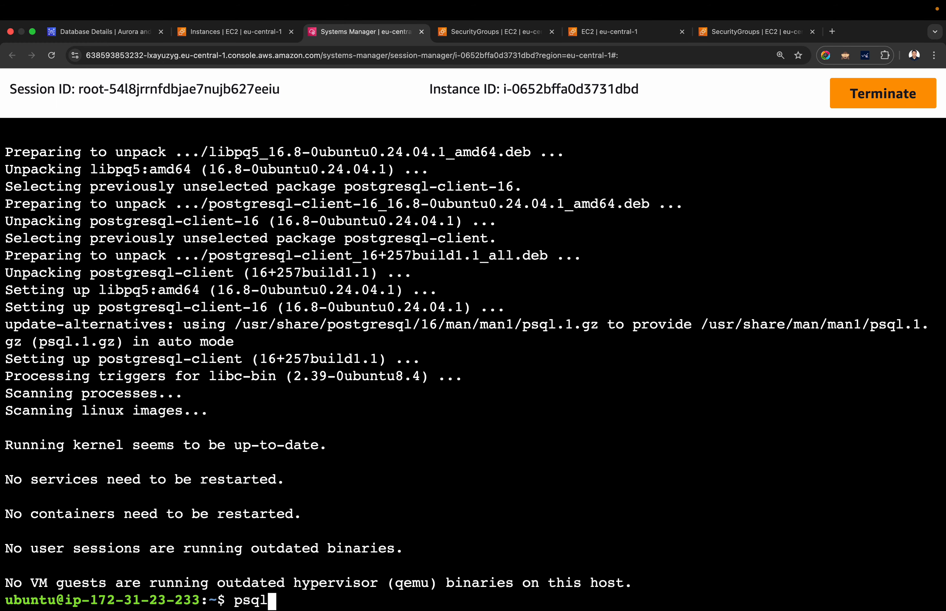
pyautogui.press('Return')
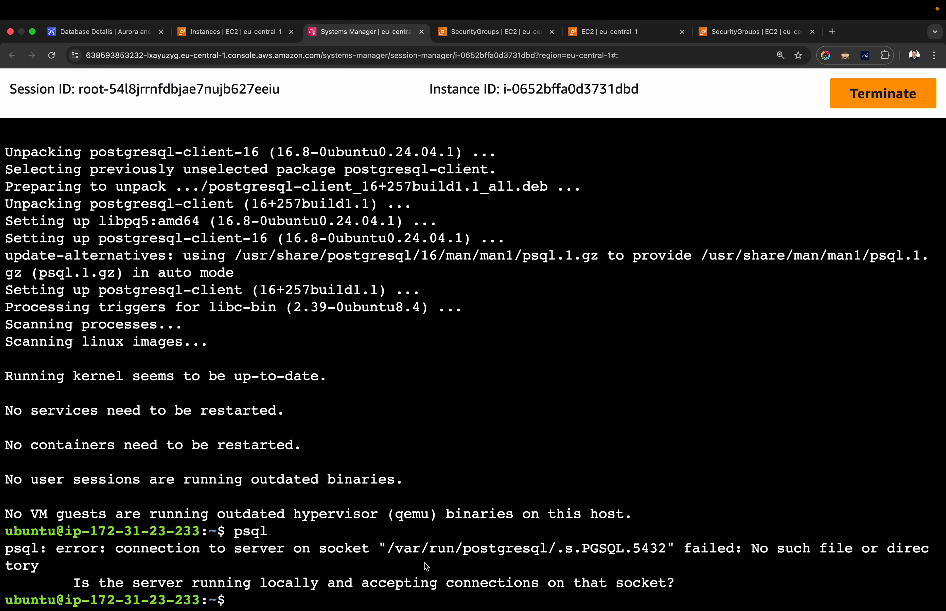
pyautogui.press('super+Tab')
pyautogui.press('super+Tab')
pyautogui.press('super+Tab')
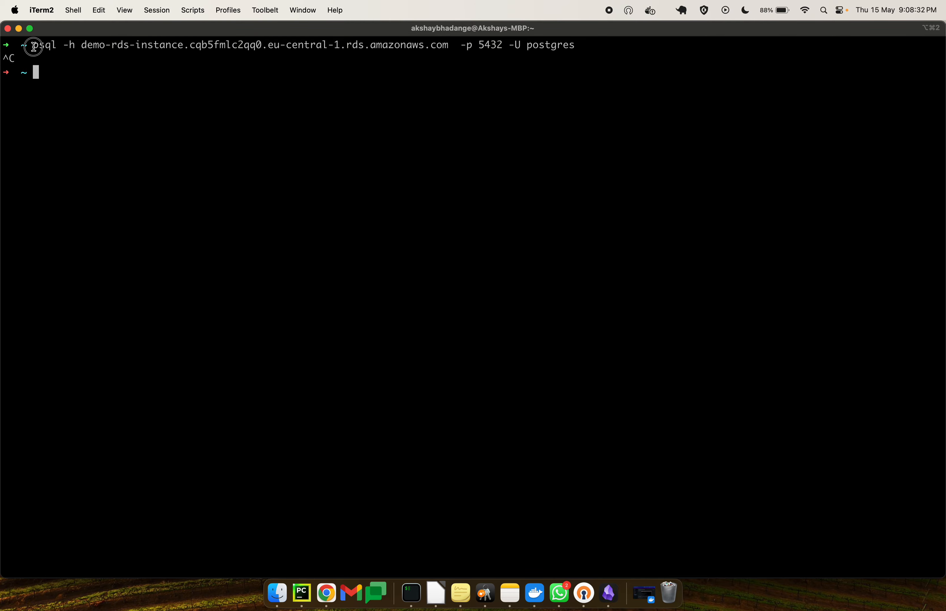
pyautogui.moveTo(34, 46); pyautogui.dragTo(577, 47)
pyautogui.press('super+c')
pyautogui.press('super+Tab')
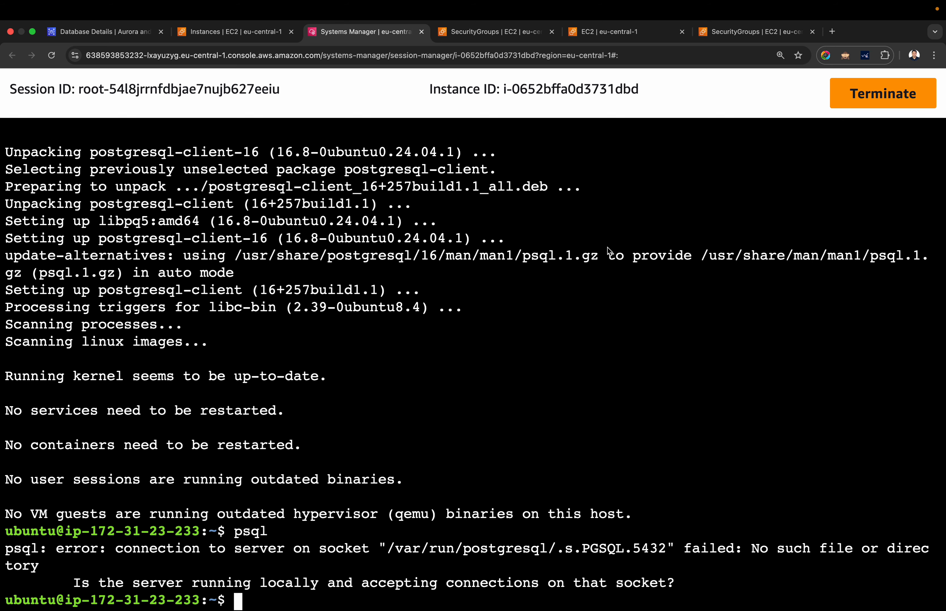
# Clear the session terminal and run psql -h demo-rds-instance.cqb5fmlc2qq0.eu-central-1.rds.amazonaws.com -p 5432 -U postgres.
pyautogui.press('super+minus')
pyautogui.press('super+minus')
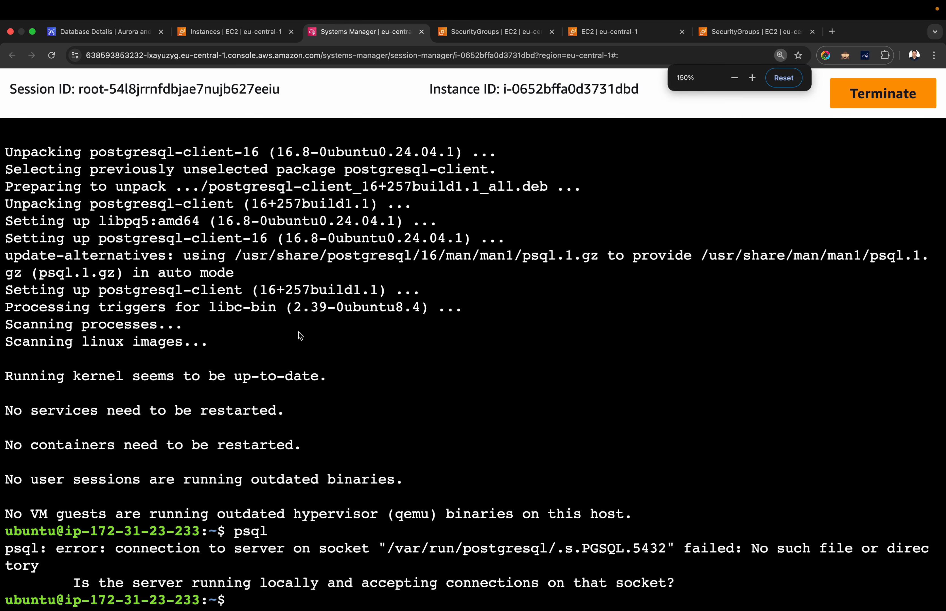
pyautogui.press('super+minus')
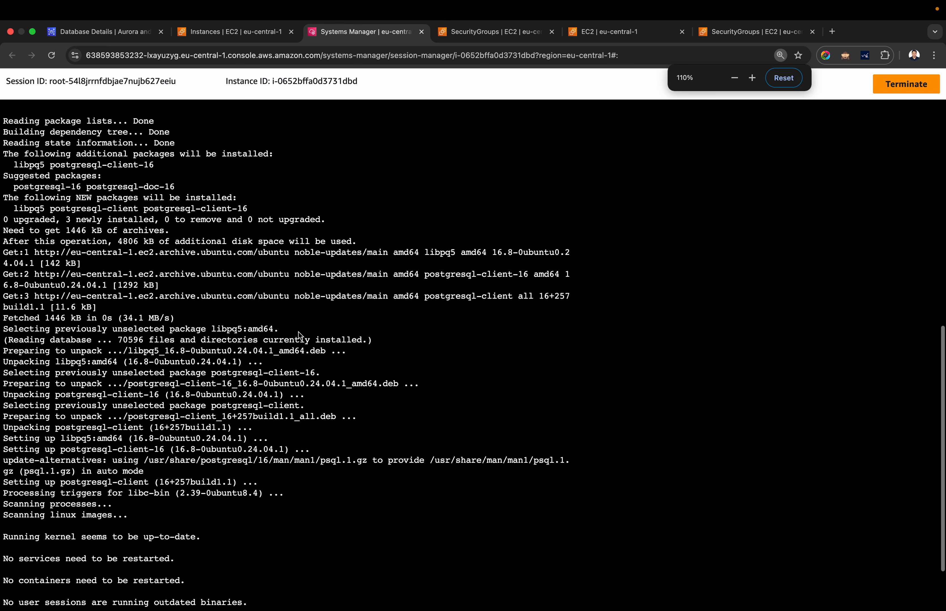
pyautogui.write('clear')
pyautogui.press('Return')
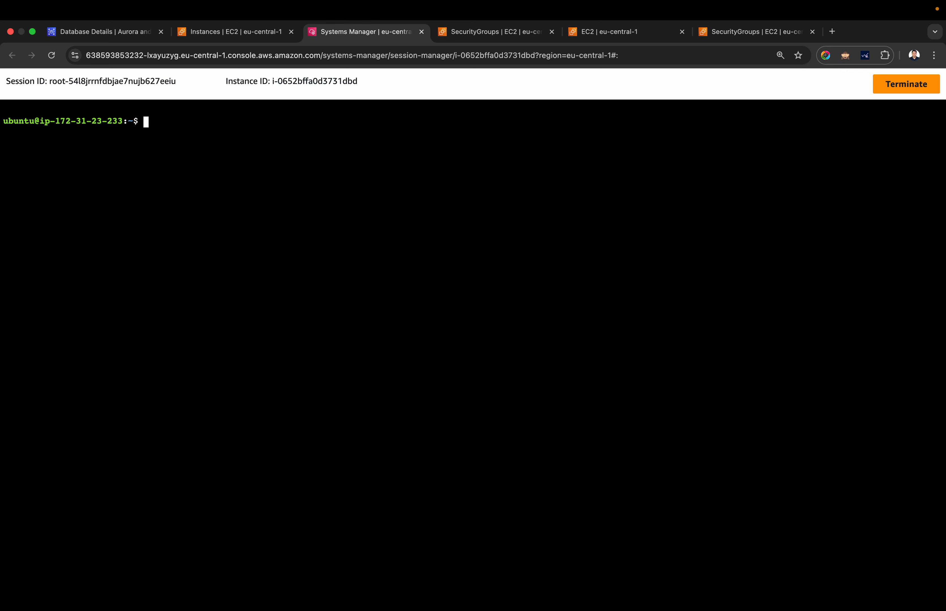
pyautogui.press('super+v')
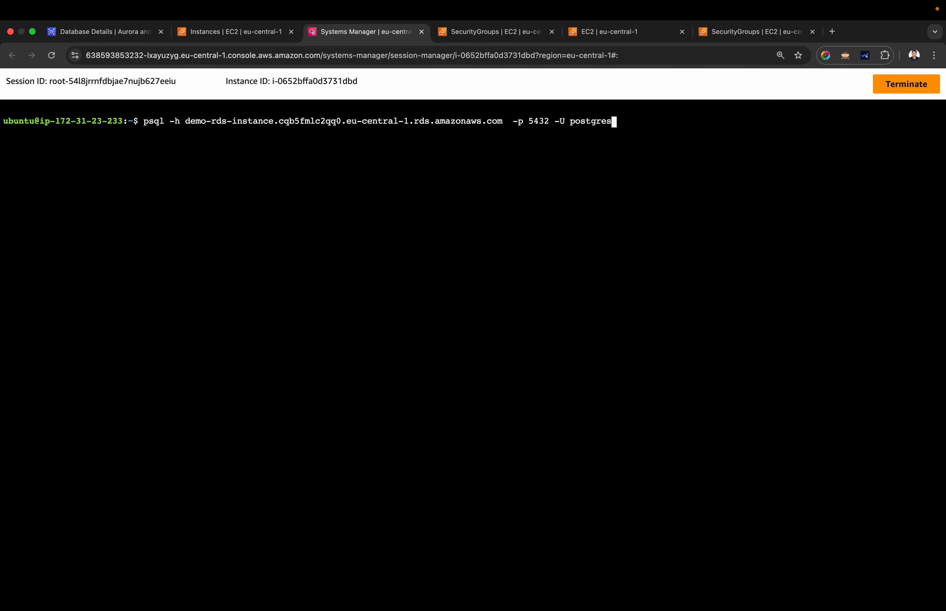
pyautogui.press('Return')
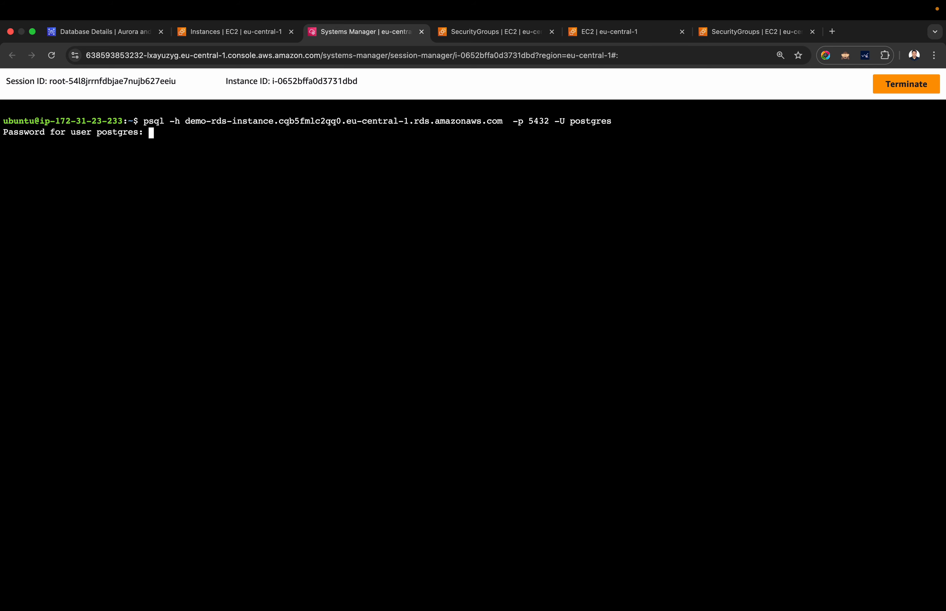
pyautogui.press('super+Tab')
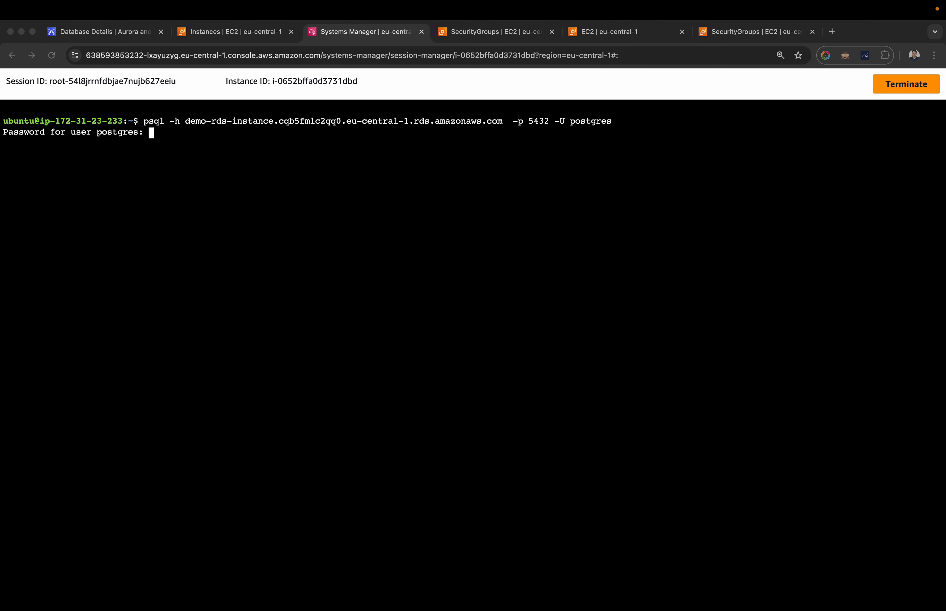
pyautogui.click(473, 50)
pyautogui.hotkey('ctrl', 'Up')
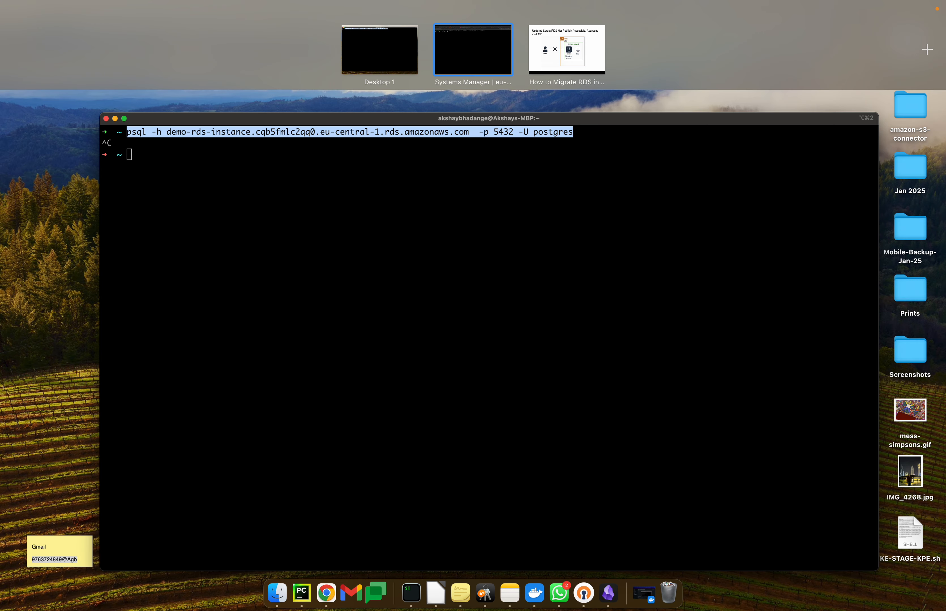
pyautogui.hotkey('ctrl', 'Up')
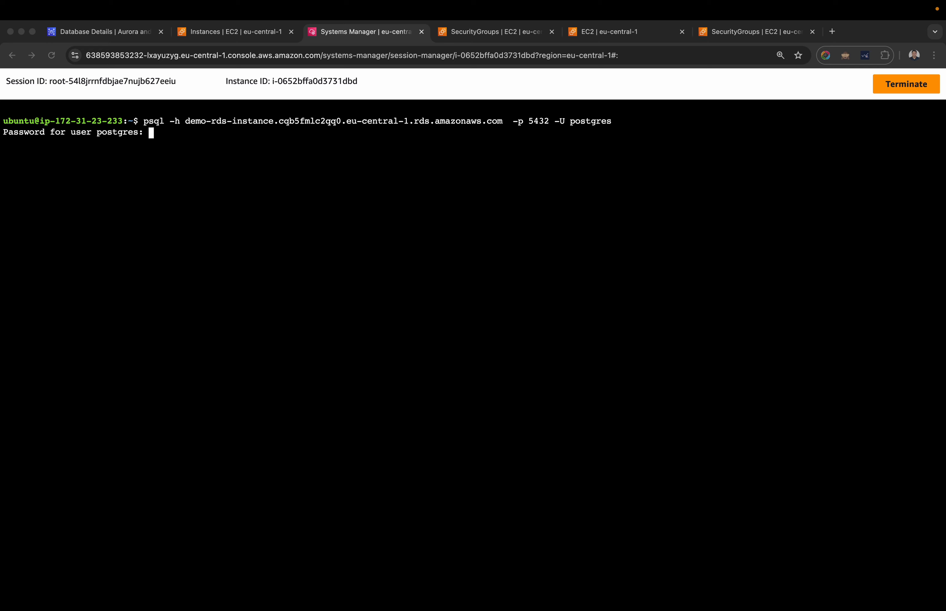